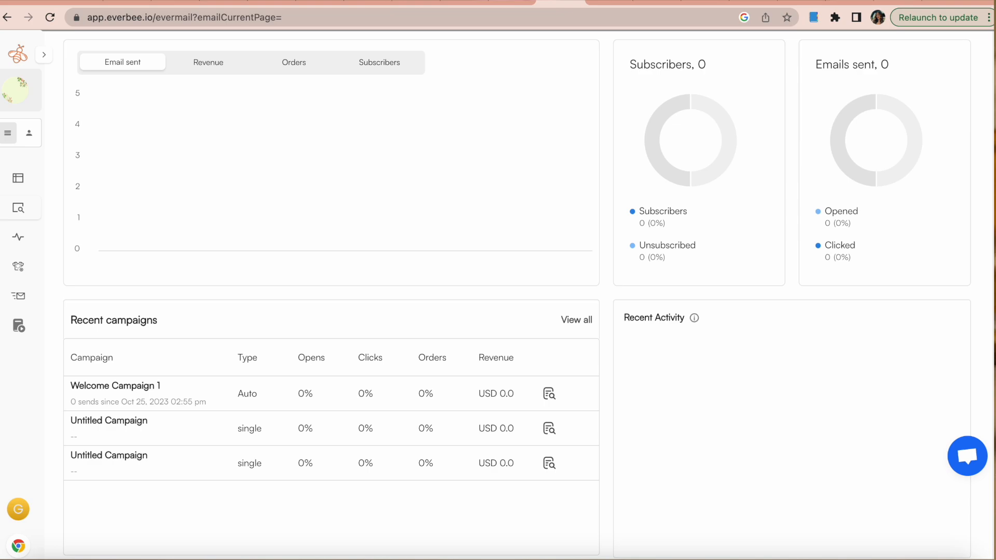
Enable all four order campaigns: Order confirmation, Shipment confirmation, Delivery confirmation and Review request
scroll(948, 129, up, 3)
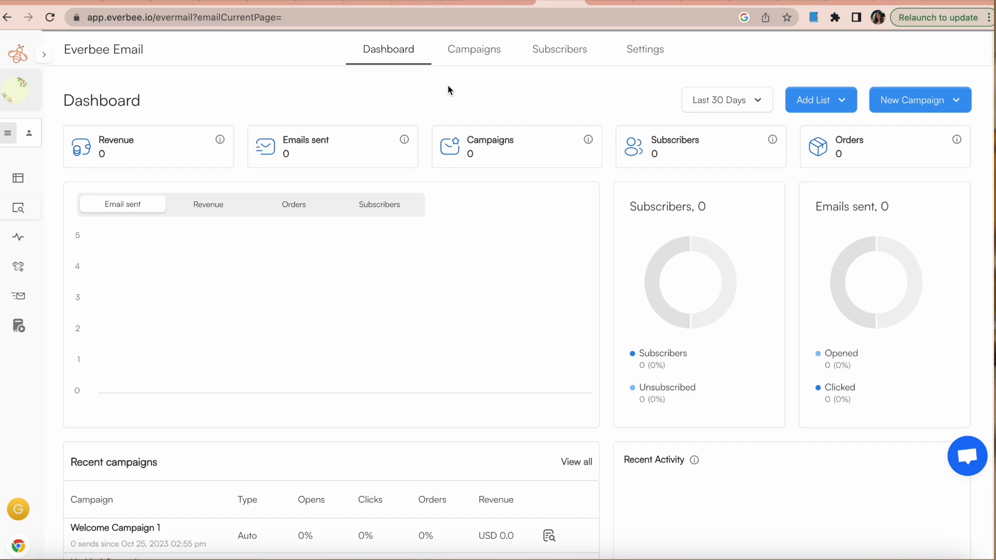
click(472, 58)
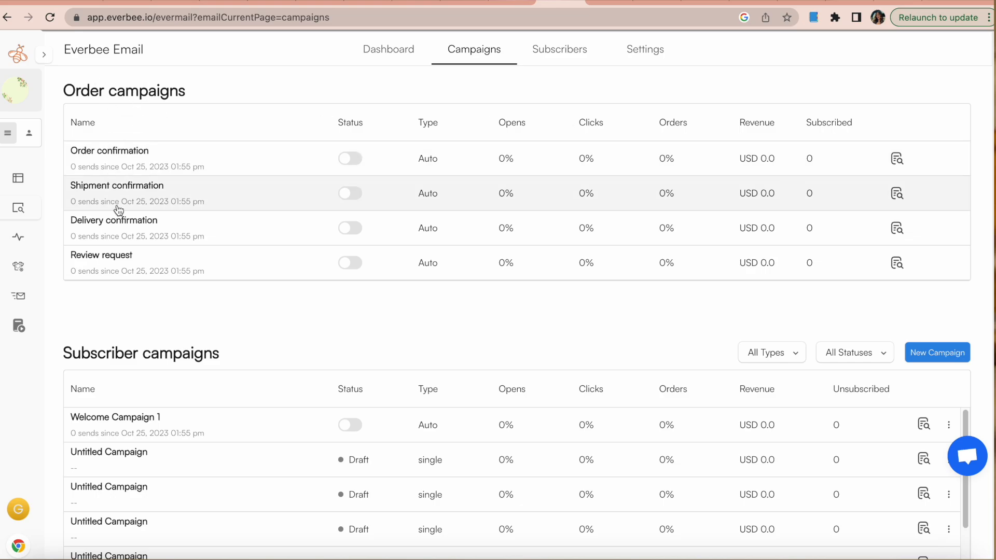
click(351, 159)
click(350, 193)
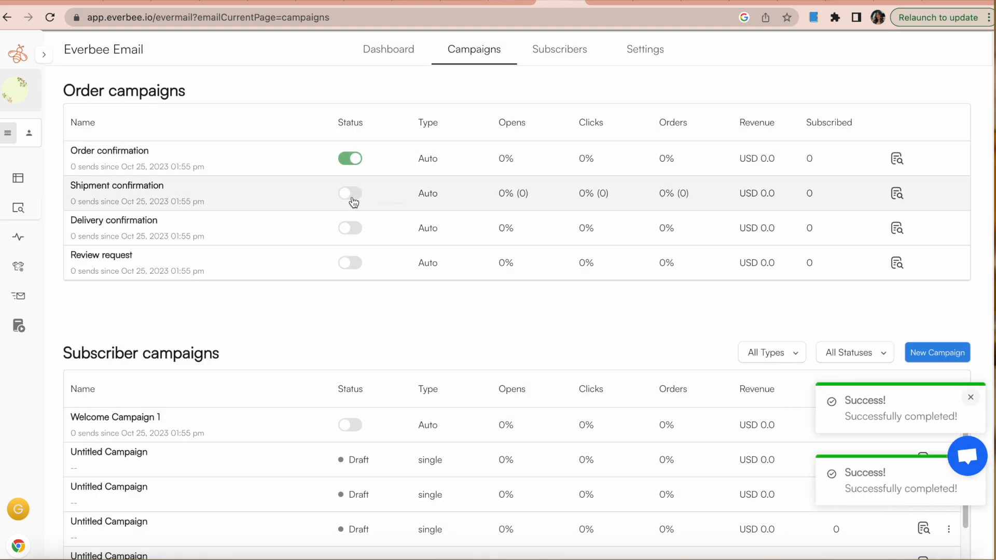
click(350, 228)
click(350, 262)
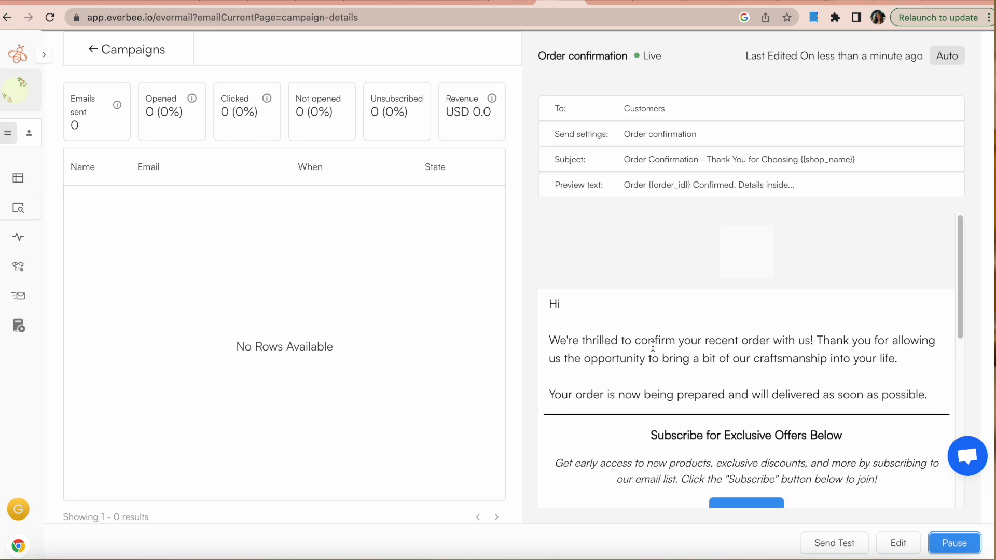
In the Order confirmation email's "You Might Also Like" product block, set the product title color to light purple
scroll(955, 311, down, 2)
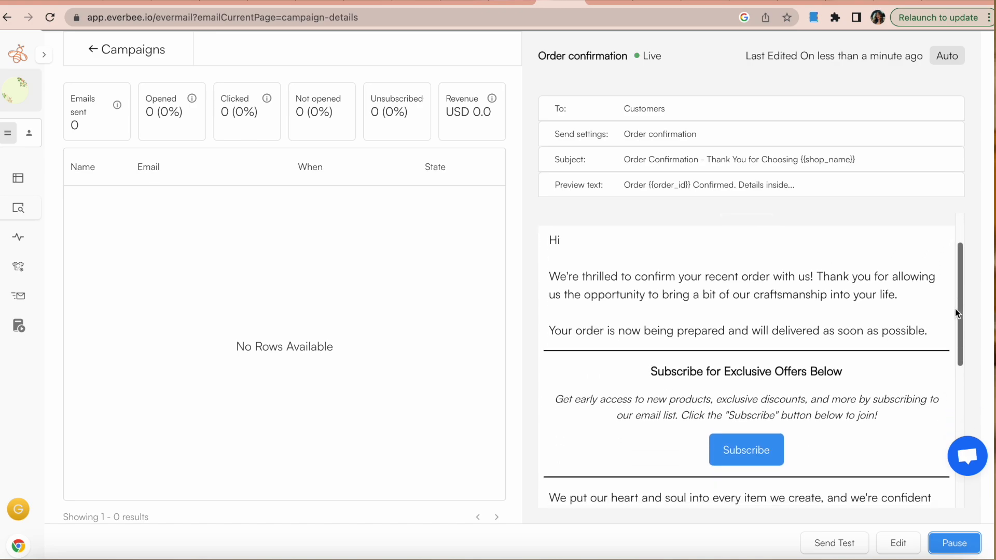
mouse_move(956, 310)
mouse_down()
mouse_move(954, 320)
mouse_move(961, 260)
mouse_move(957, 306)
mouse_up()
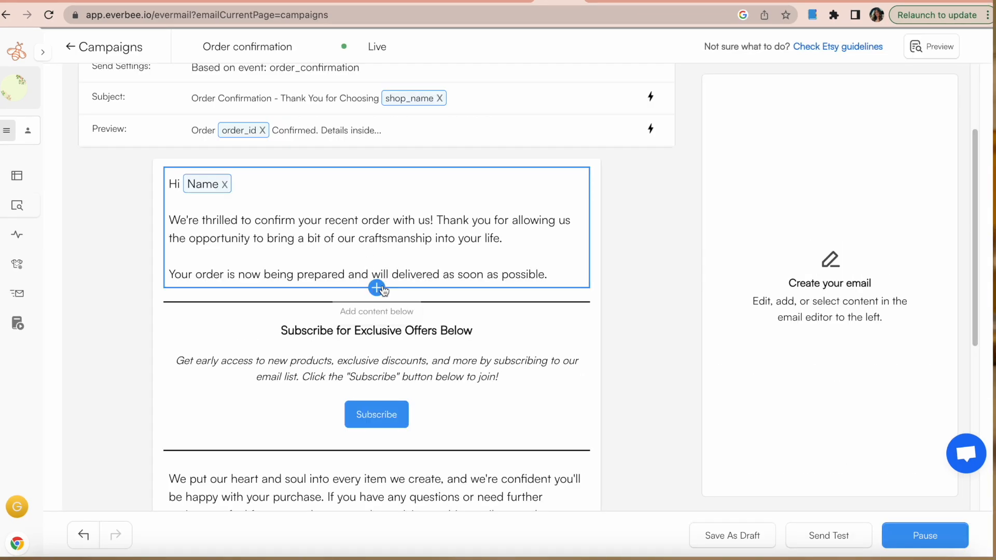
scroll(976, 212, down, 1)
drag(976, 212, 960, 335)
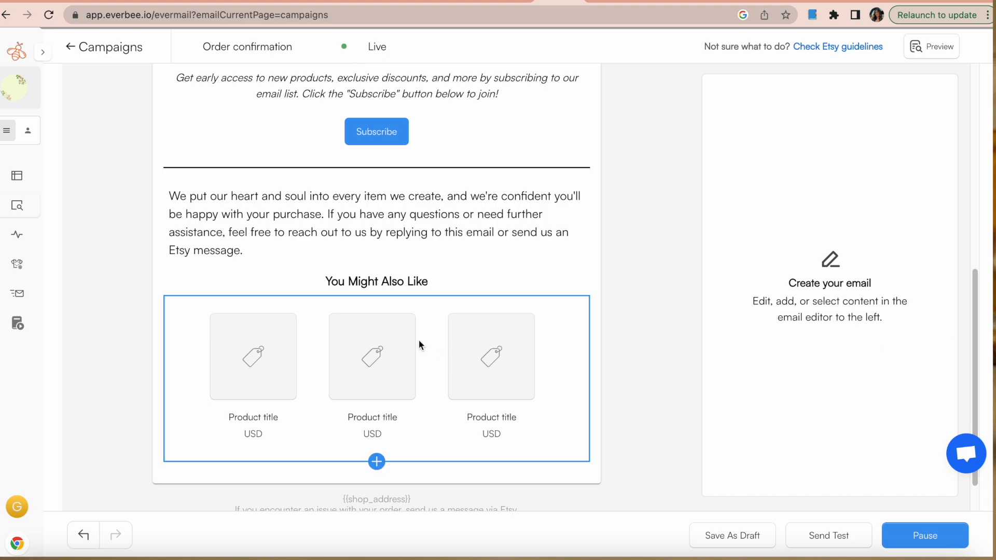
click(384, 417)
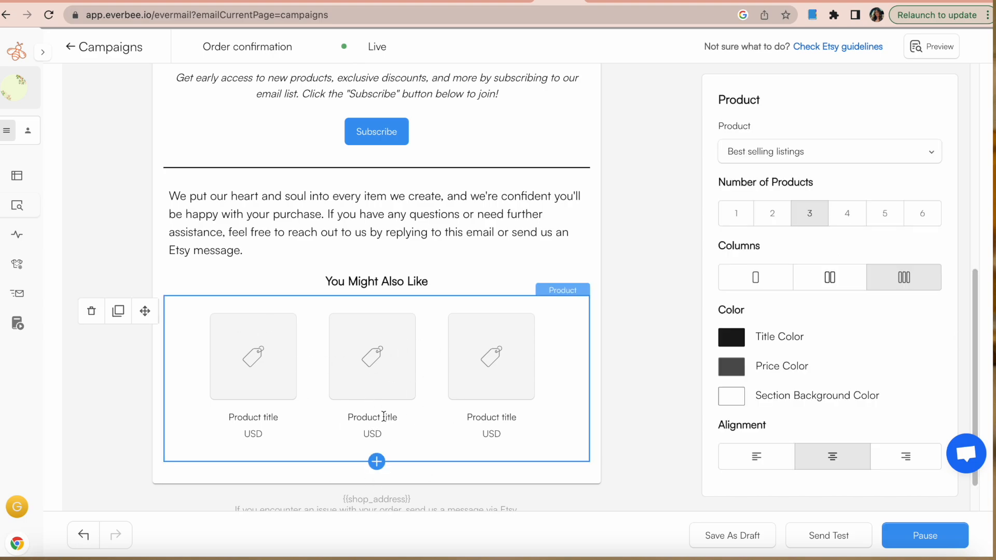
scroll(968, 282, down, 2)
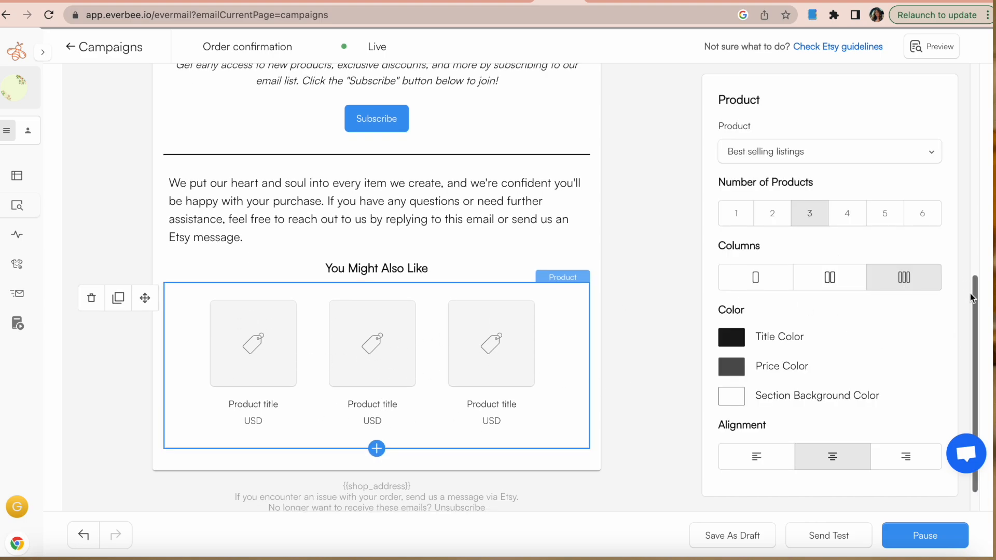
click(732, 341)
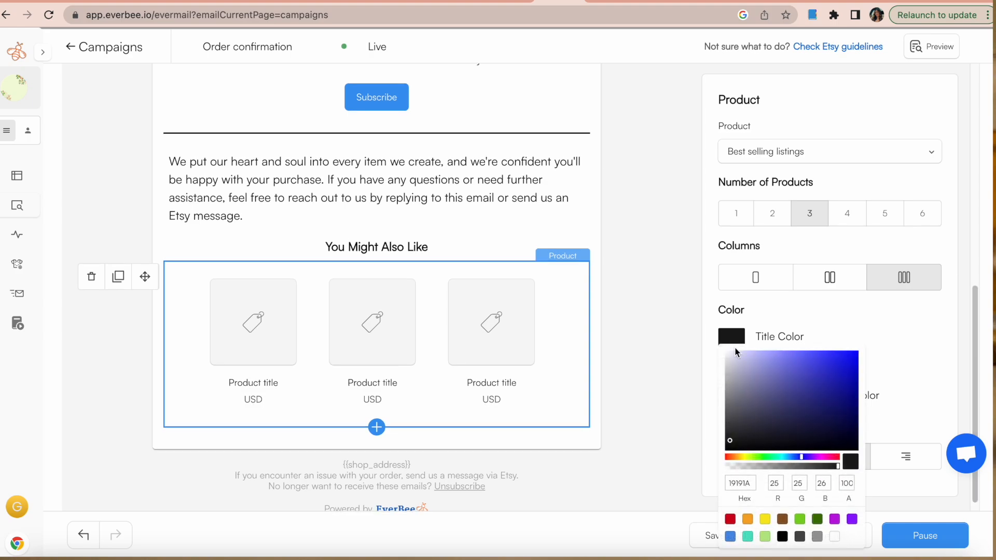
click(772, 353)
click(540, 378)
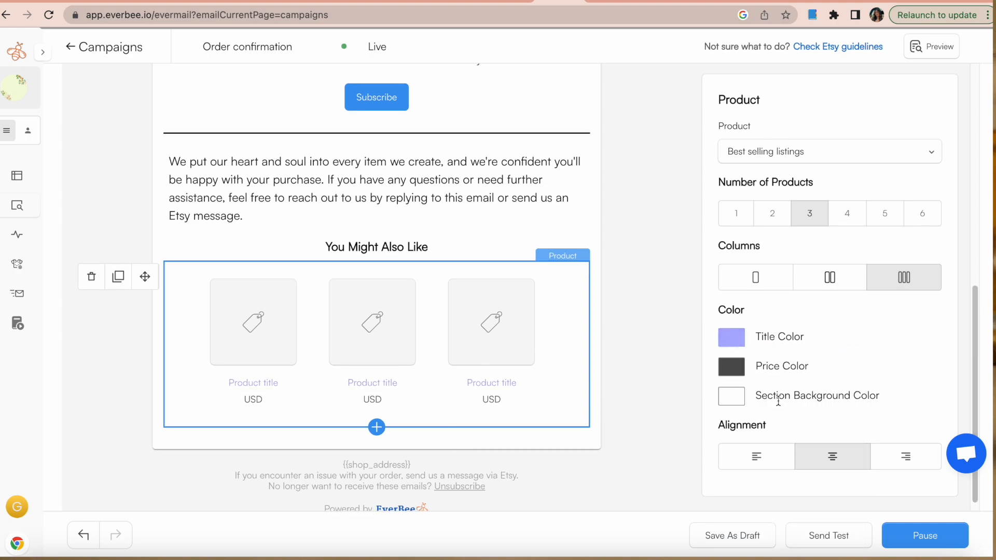
Set the product block's price color to a dark slate shade and check the available product listing options
click(737, 375)
mouse_move(743, 424)
mouse_down()
mouse_move(744, 365)
mouse_move(738, 425)
mouse_up()
click(882, 348)
click(777, 155)
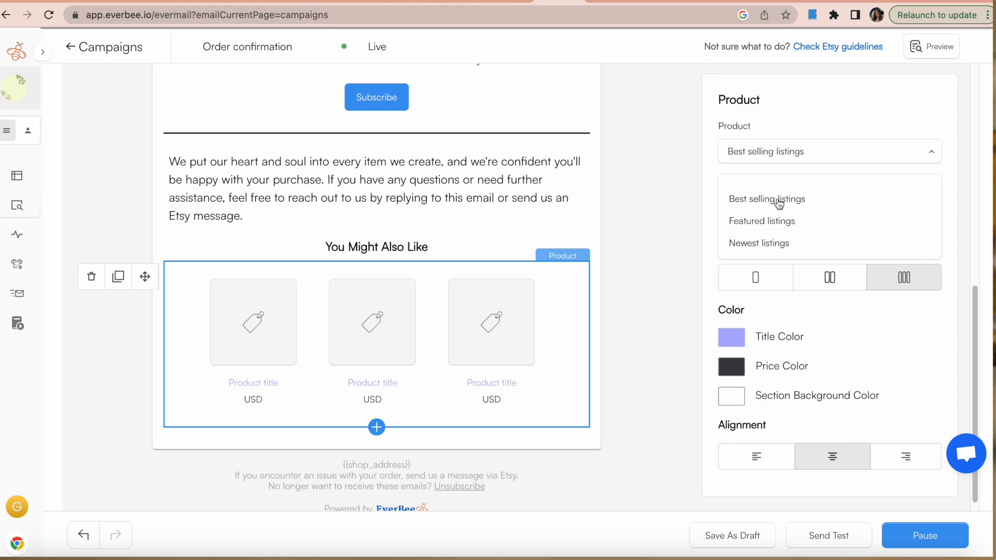
click(578, 321)
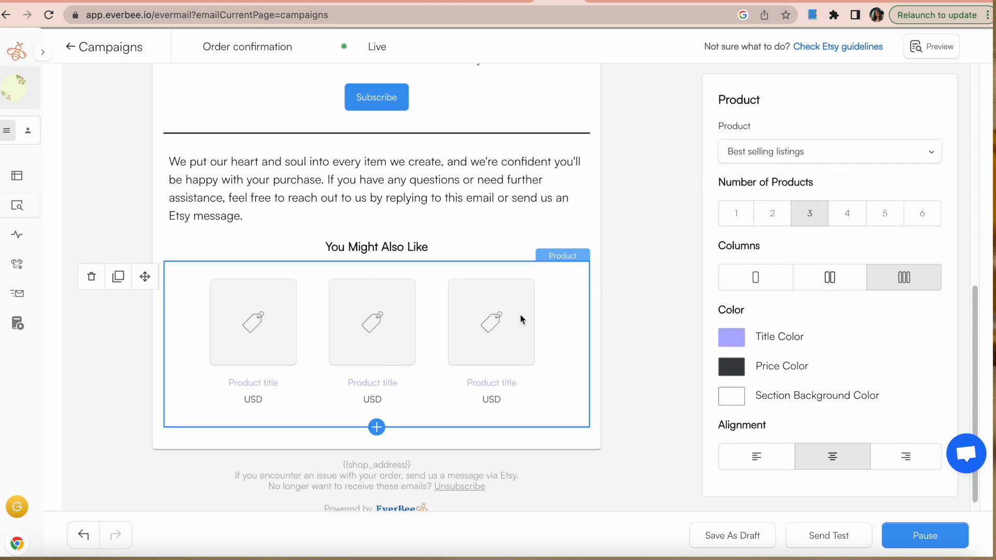
scroll(718, 354, up, 10)
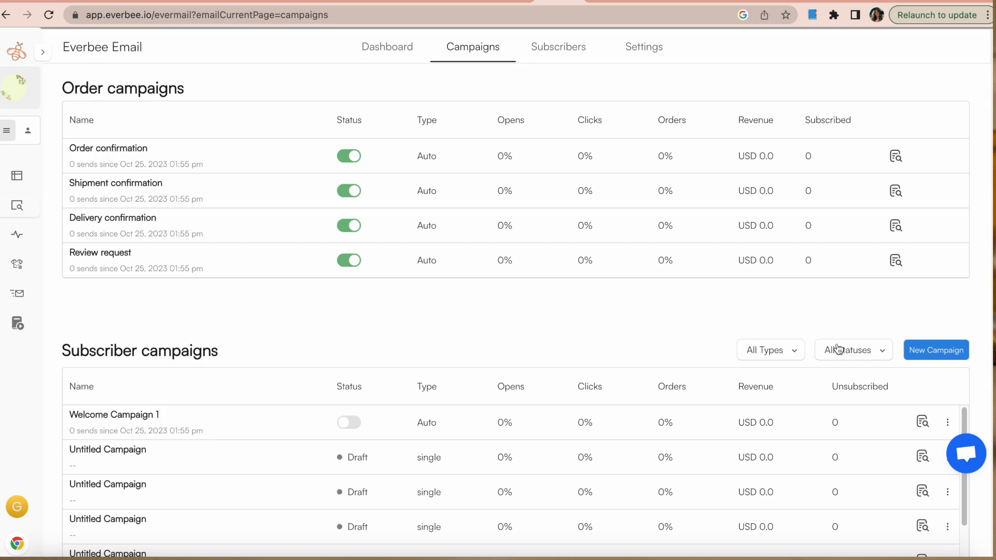
scroll(975, 322, down, 3)
drag(87, 270, 57, 270)
click(120, 266)
drag(220, 272, 47, 269)
click(101, 264)
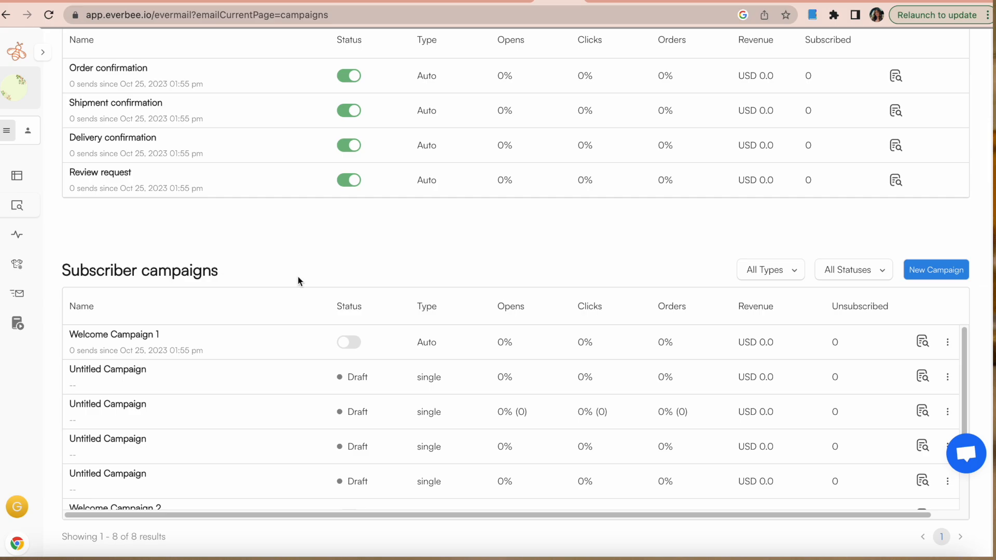
Create a new single subscriber campaign from the Black friday template
click(940, 272)
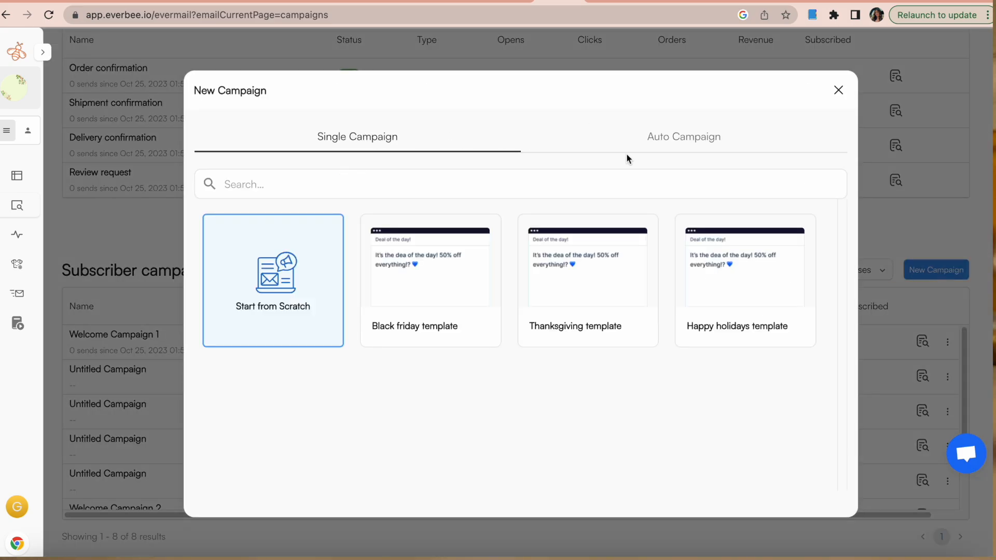
click(630, 156)
click(387, 149)
click(714, 137)
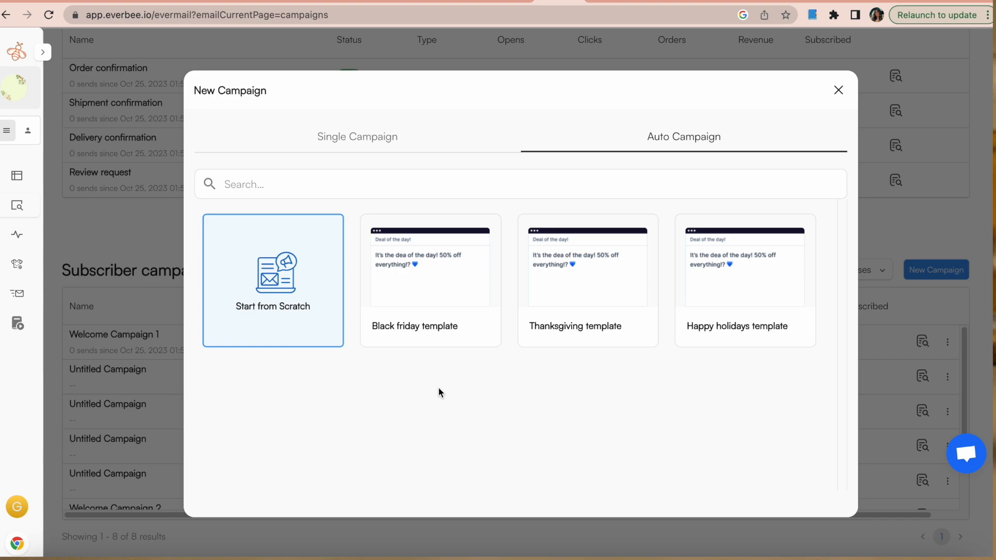
click(362, 148)
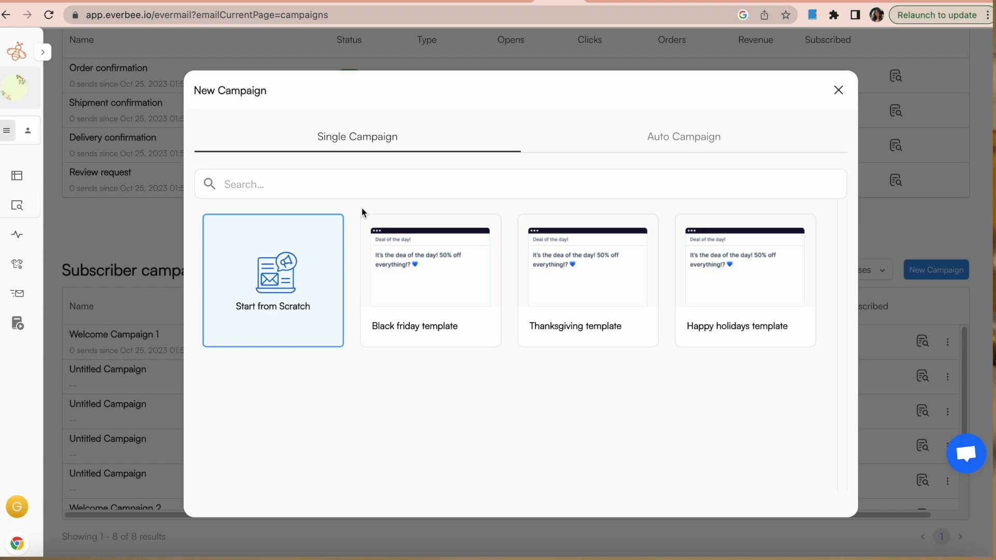
click(683, 143)
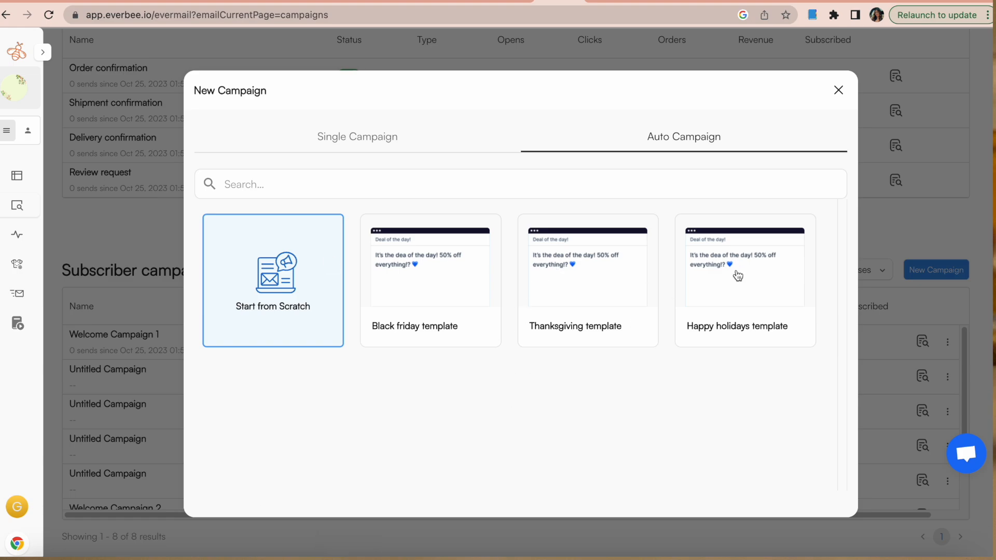
click(412, 130)
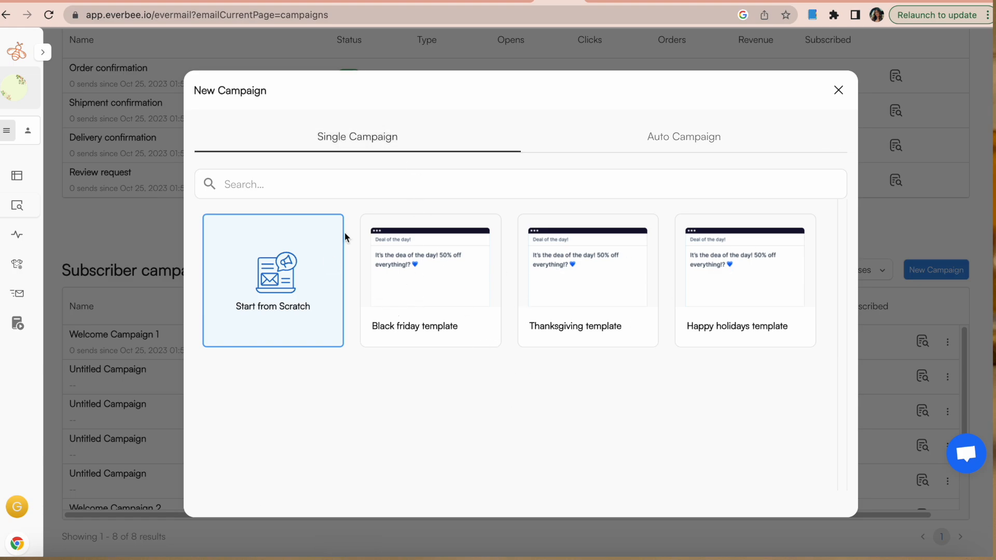
click(438, 301)
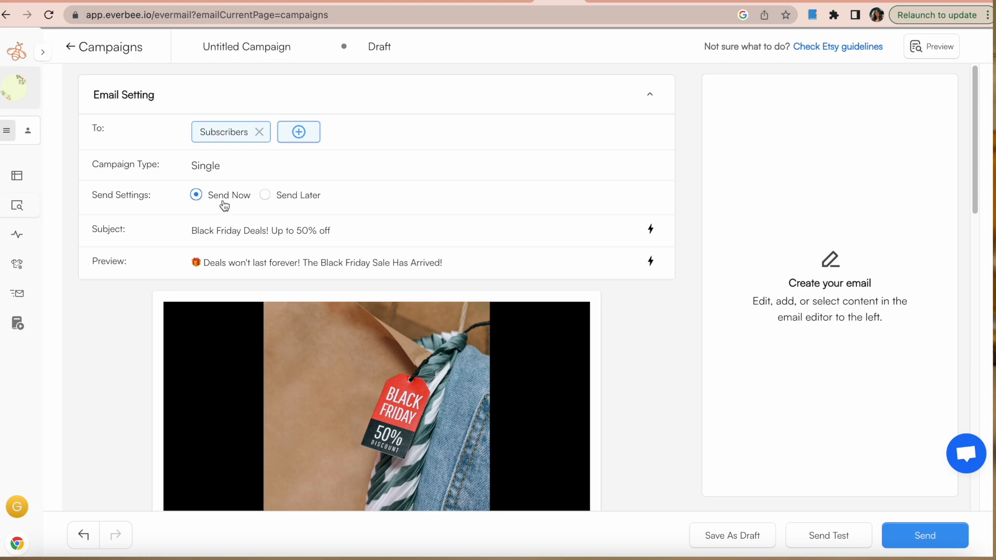
click(269, 199)
click(487, 220)
click(398, 180)
click(211, 196)
Examine the campaign's subject and preview lines, the formatting options of its text blocks, and the VIEW SHOP button's settings
drag(332, 230, 276, 247)
click(382, 263)
drag(974, 192, 894, 345)
click(428, 326)
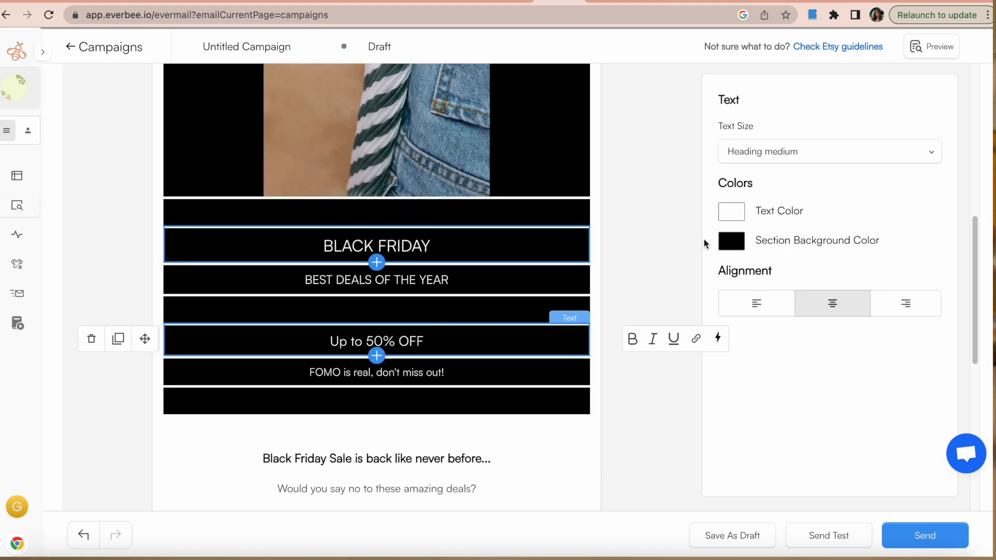
click(743, 206)
click(771, 171)
click(585, 371)
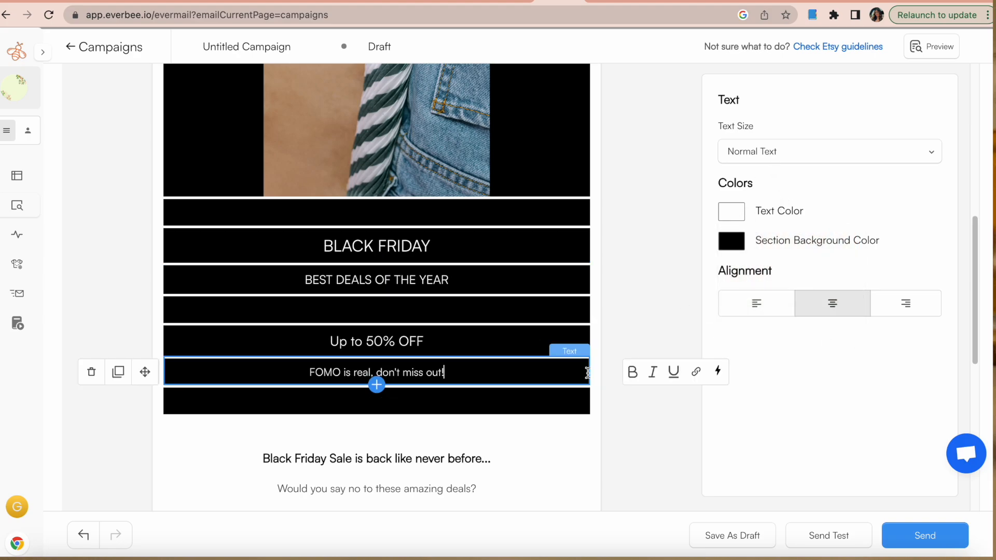
drag(975, 269, 941, 405)
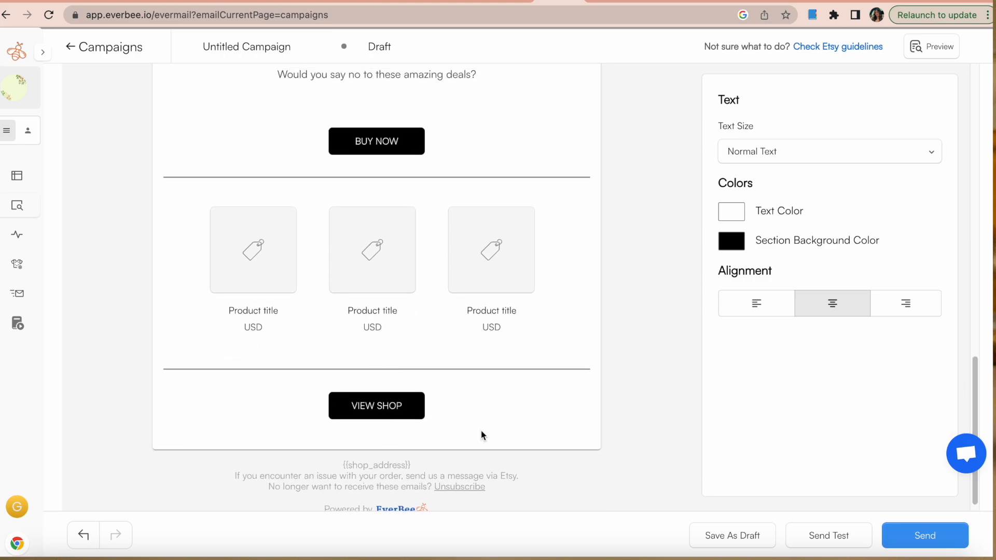
click(272, 407)
click(766, 203)
click(717, 213)
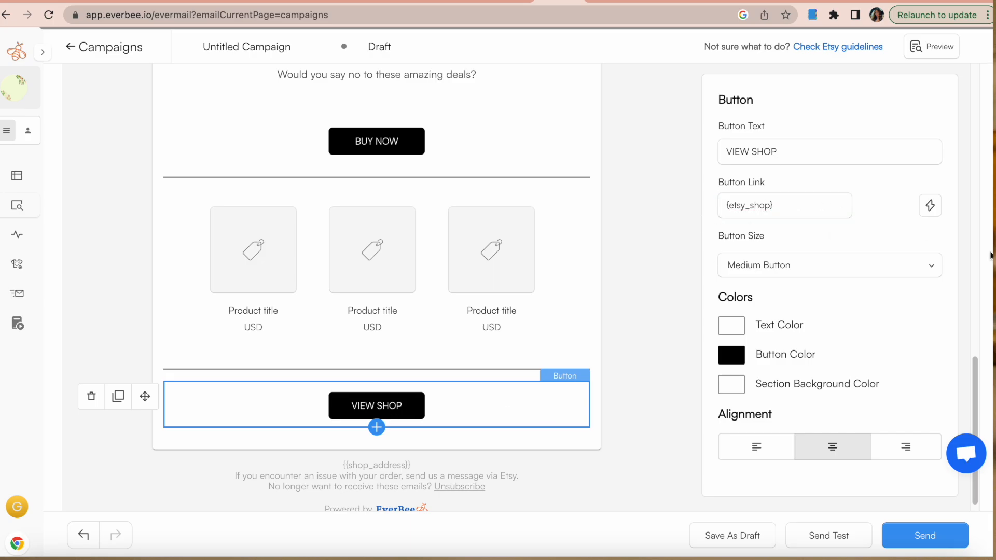
Reduce the Black Friday header image's size to 30%
drag(981, 423, 979, 169)
click(373, 278)
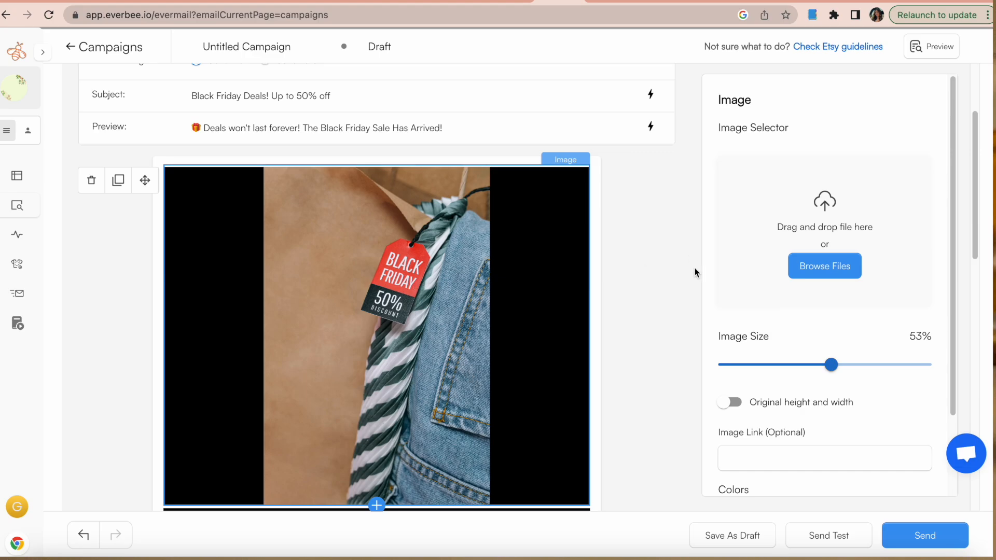
drag(839, 371, 785, 368)
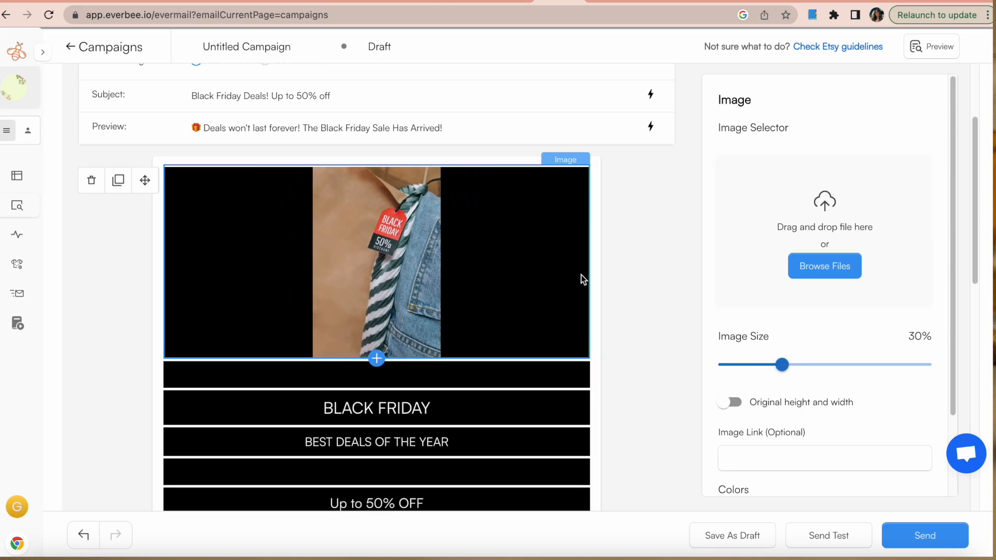
drag(987, 203, 963, 98)
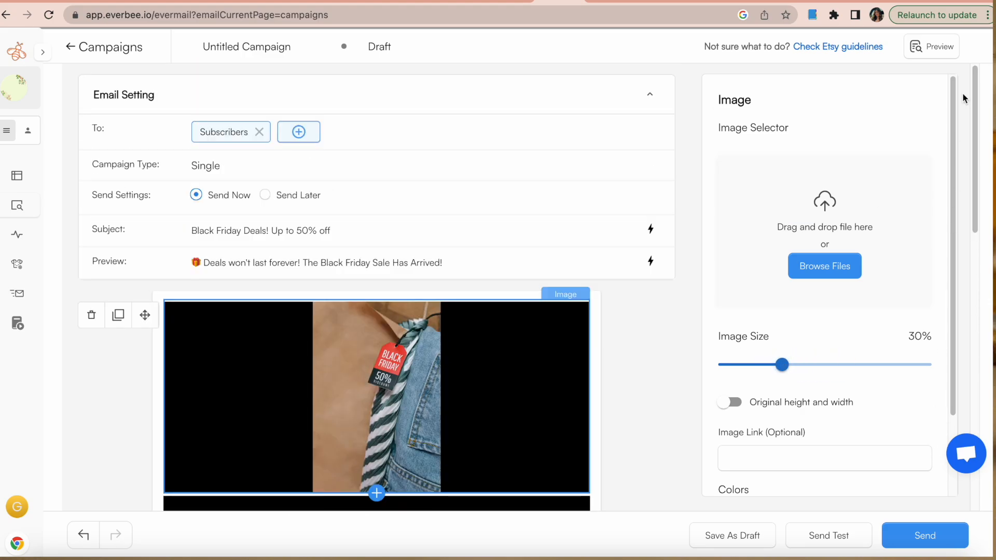